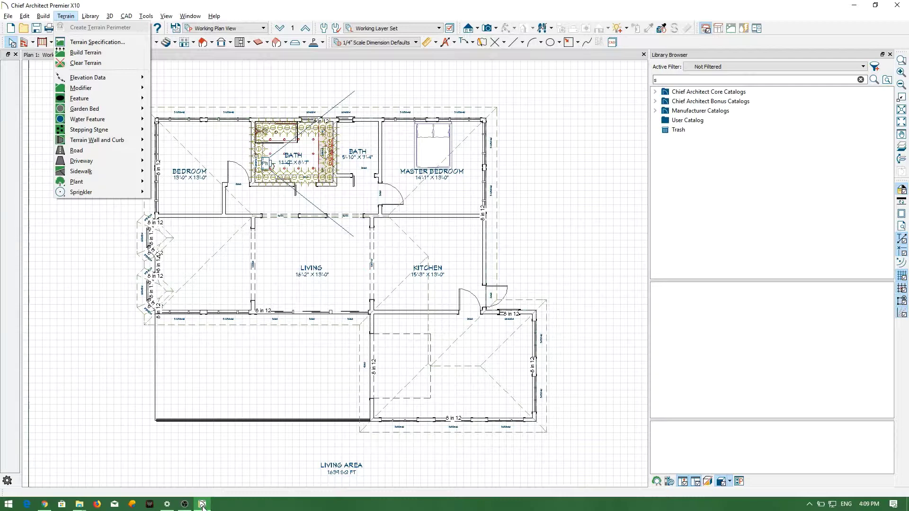
Place a Full Camera aimed toward the lower right and orbit to look over the roof.
left_click(516, 194)
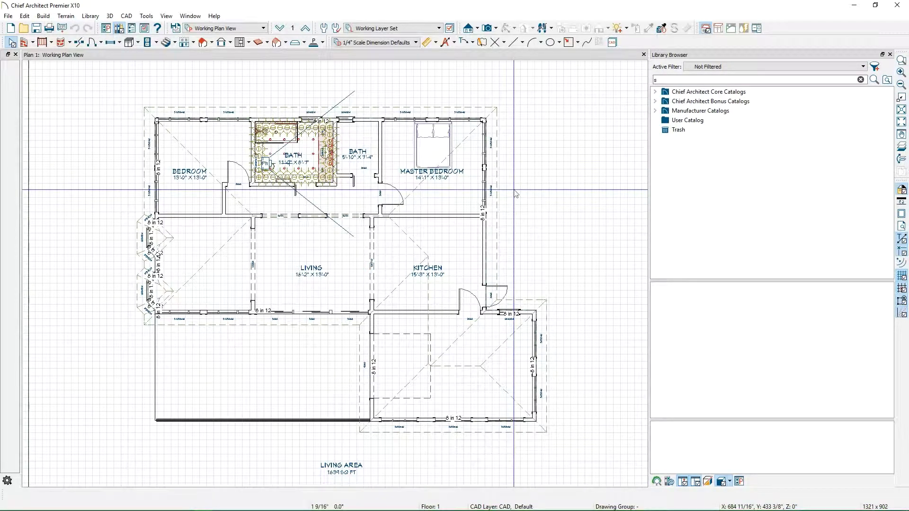
scroll(516, 194, "up", 2)
scroll(516, 193, "down", 1)
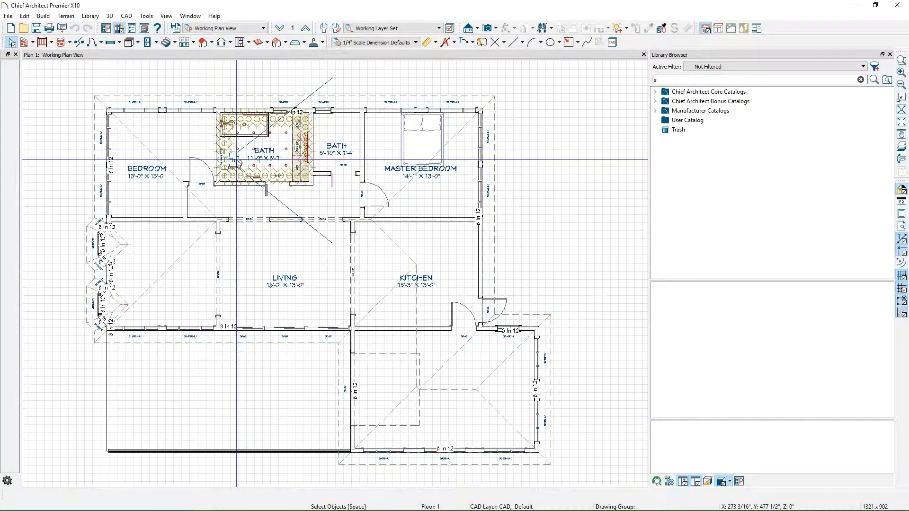
left_click(497, 29)
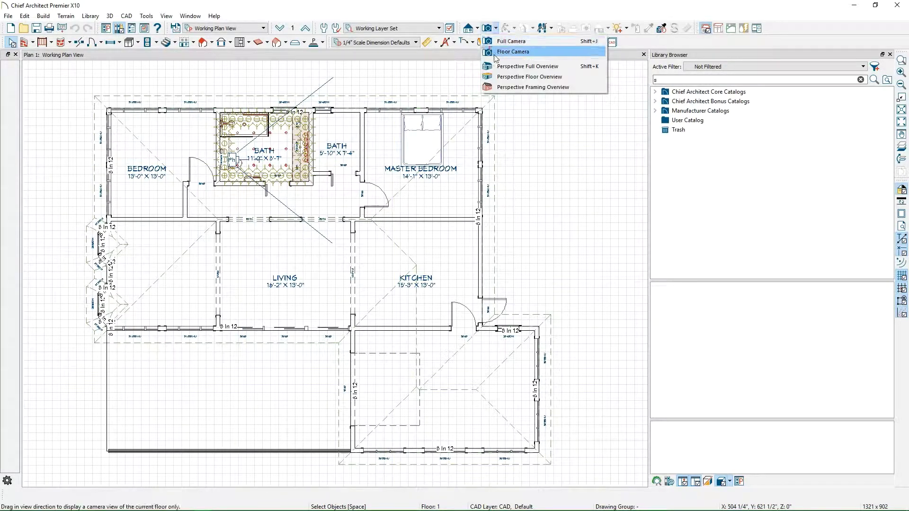
left_click(512, 42)
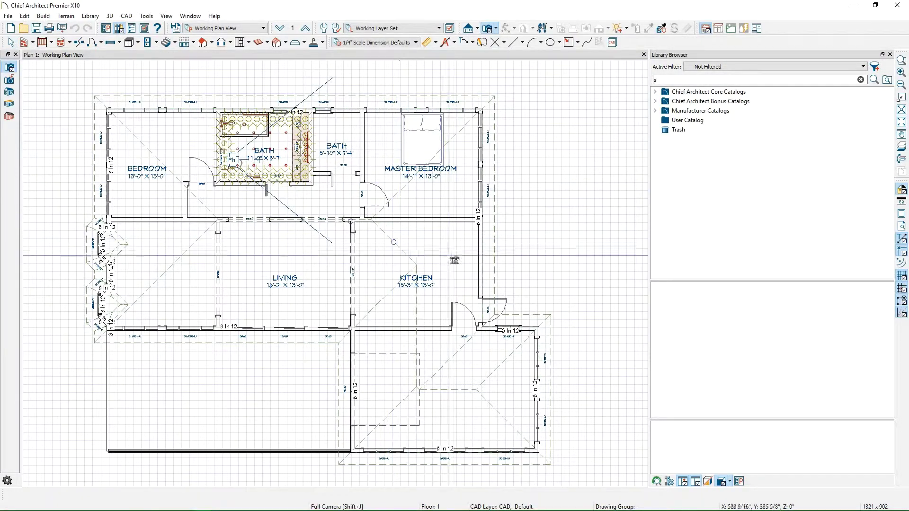
left_click_drag(343, 251, 603, 313)
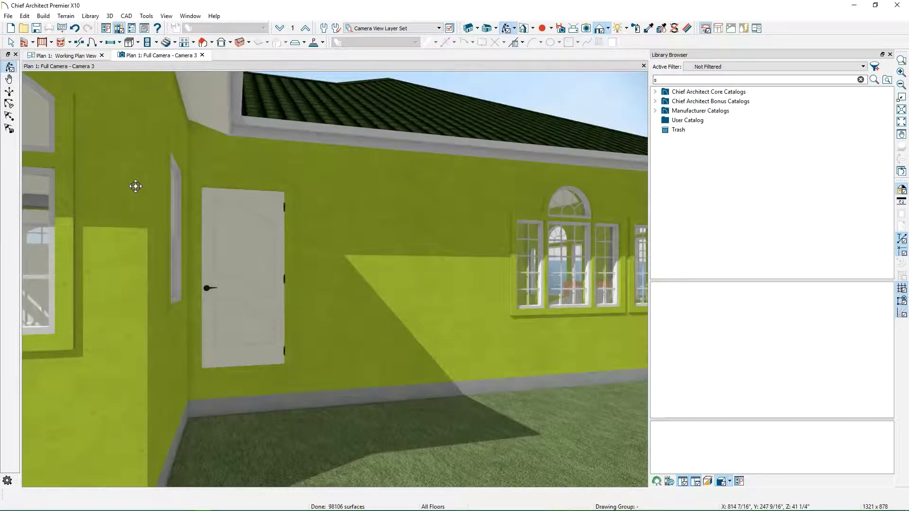
scroll(145, 188, "down", 5)
mouse_move(263, 256)
left_mouse_down()
mouse_move(345, 249)
mouse_move(213, 298)
mouse_move(297, 320)
mouse_move(397, 284)
mouse_move(182, 219)
mouse_move(426, 277)
left_mouse_up()
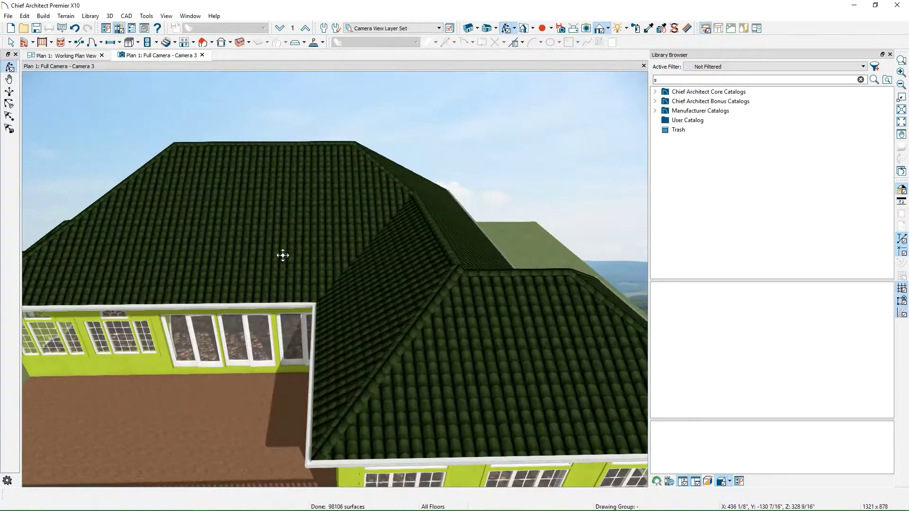
Start a DWG/DXF export of the current working plan view.
left_click(42, 56)
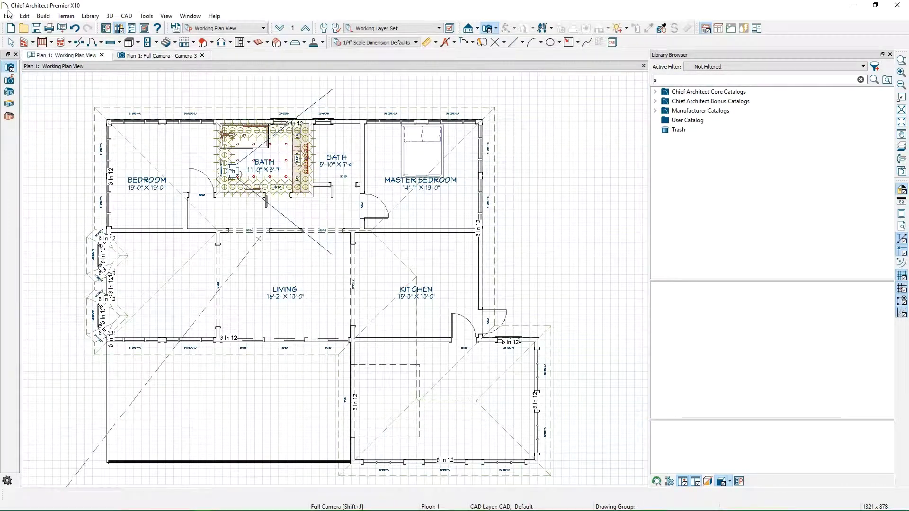
left_click(8, 16)
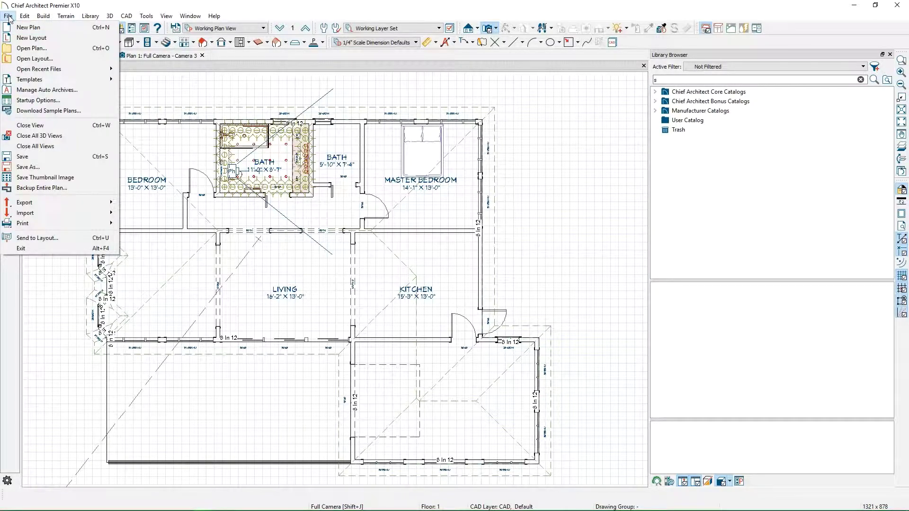
left_click(25, 16)
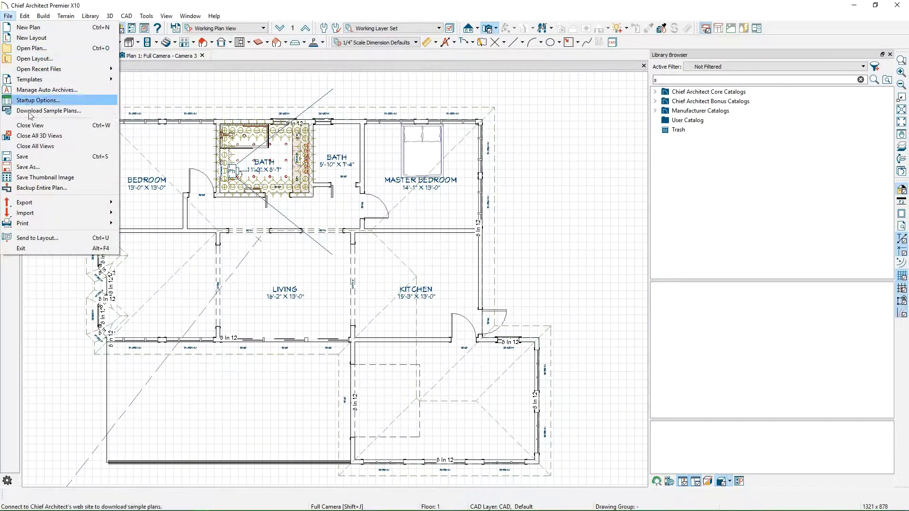
mouse_move(25, 202)
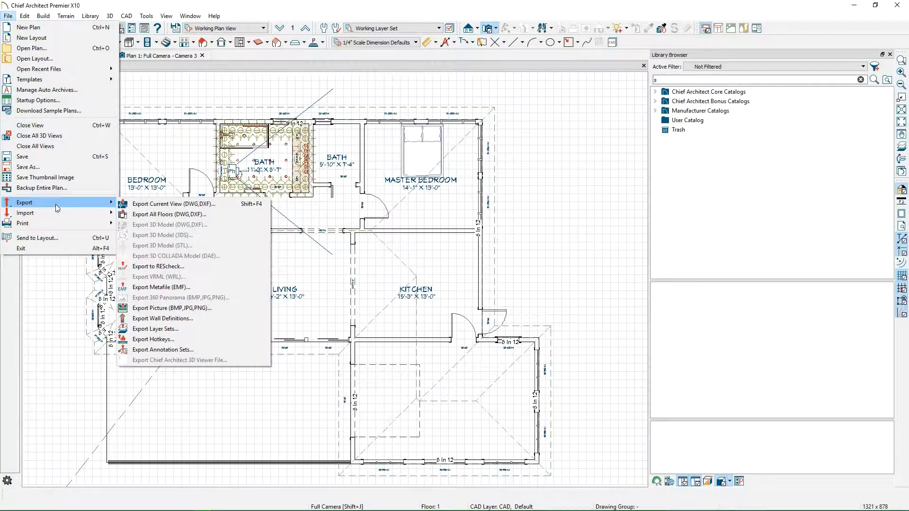
left_click(172, 204)
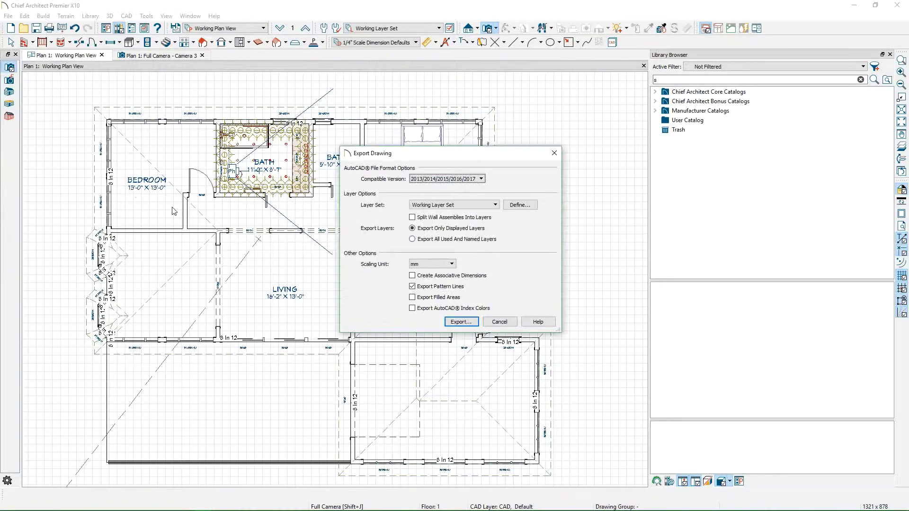
Keep the Working Layer Set and millimetres, and turn off Export Pattern Lines.
left_click(475, 206)
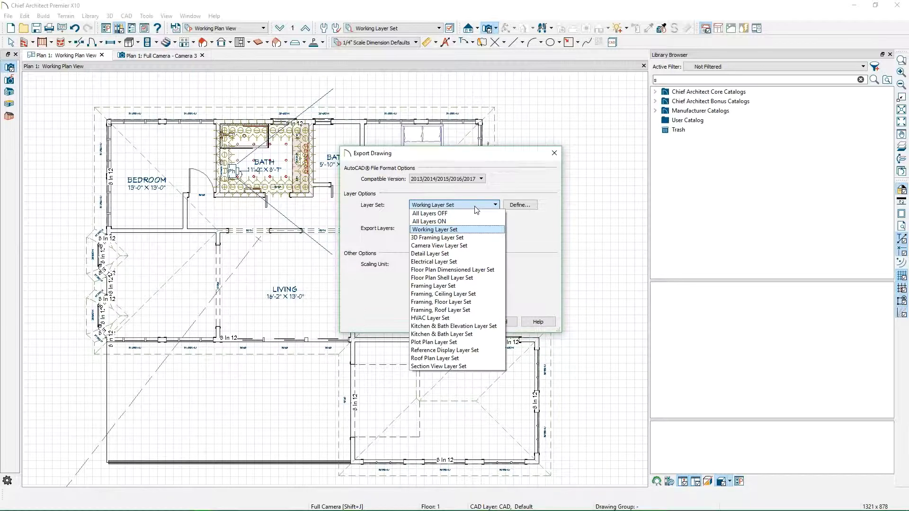
left_click(475, 206)
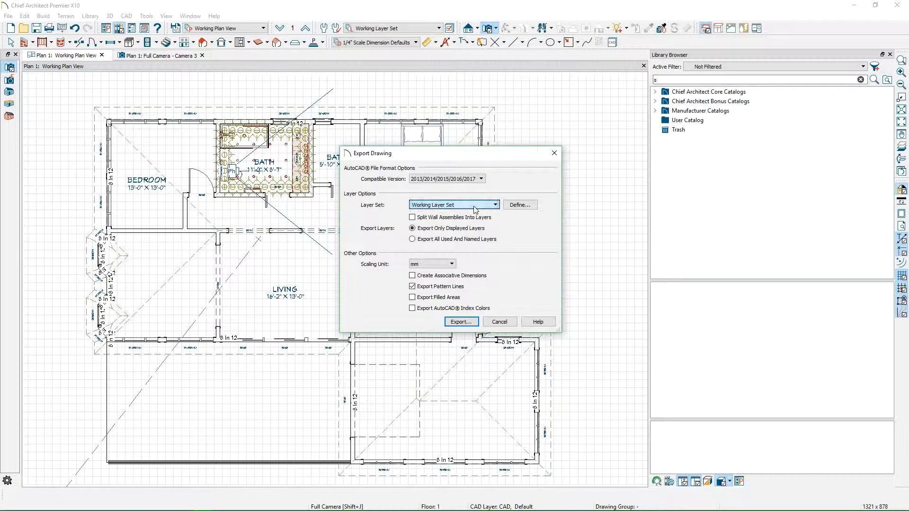
left_click(428, 266)
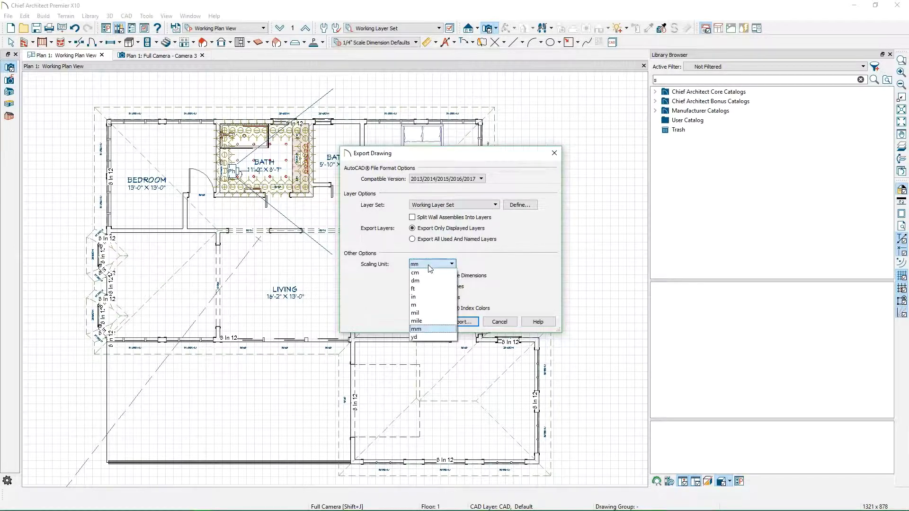
left_click(424, 273)
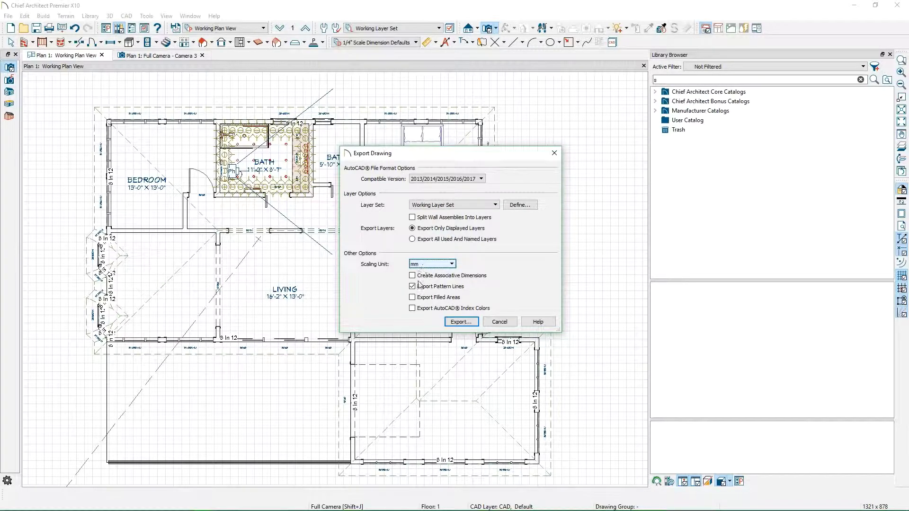
left_click(412, 286)
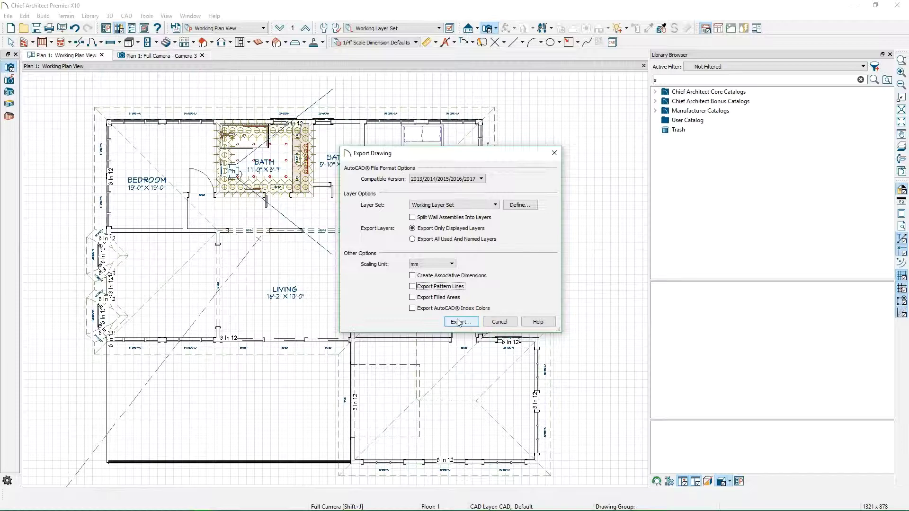
Create a new folder inside D:\Drawing to hold the exported plan.
left_click(458, 323)
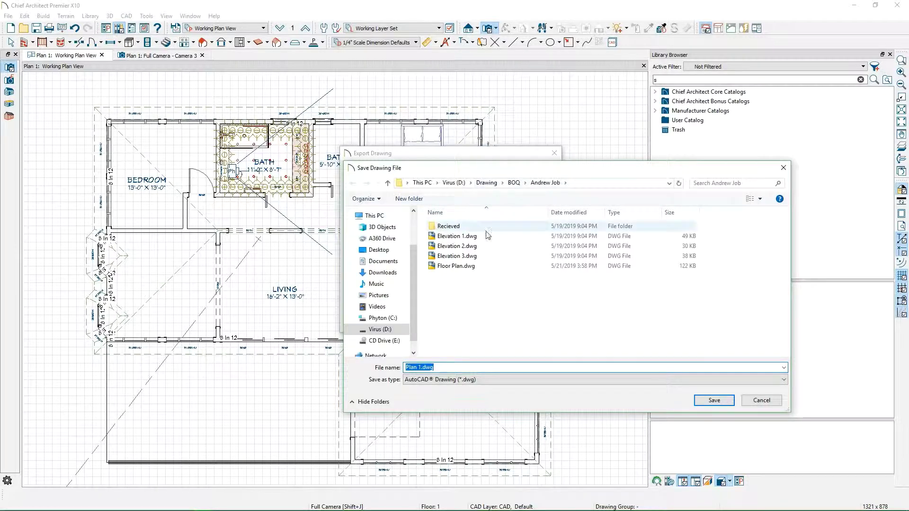
left_click(486, 183)
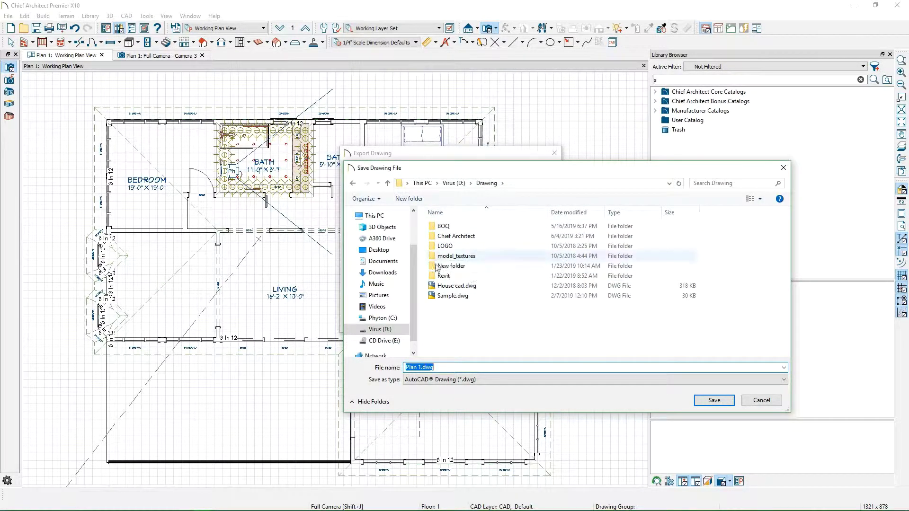
right_click(480, 330)
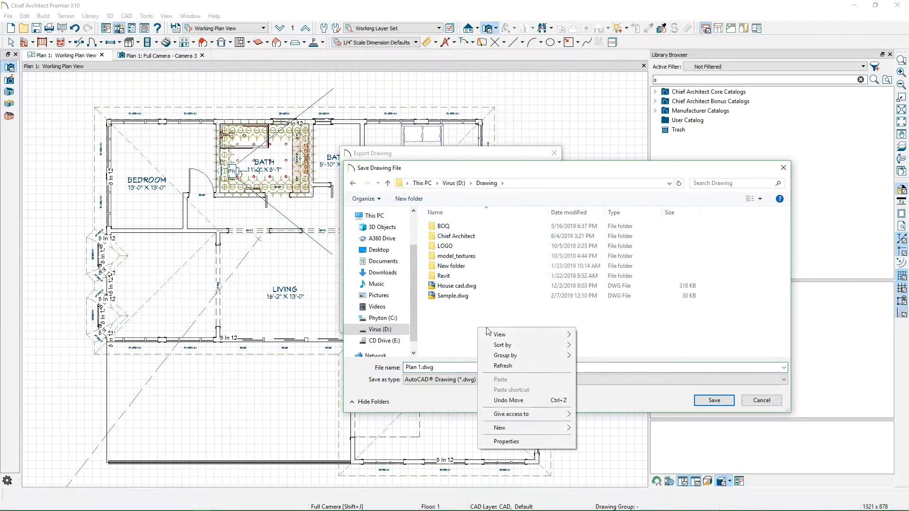
mouse_move(526, 428)
left_click(598, 320)
type("Ex")
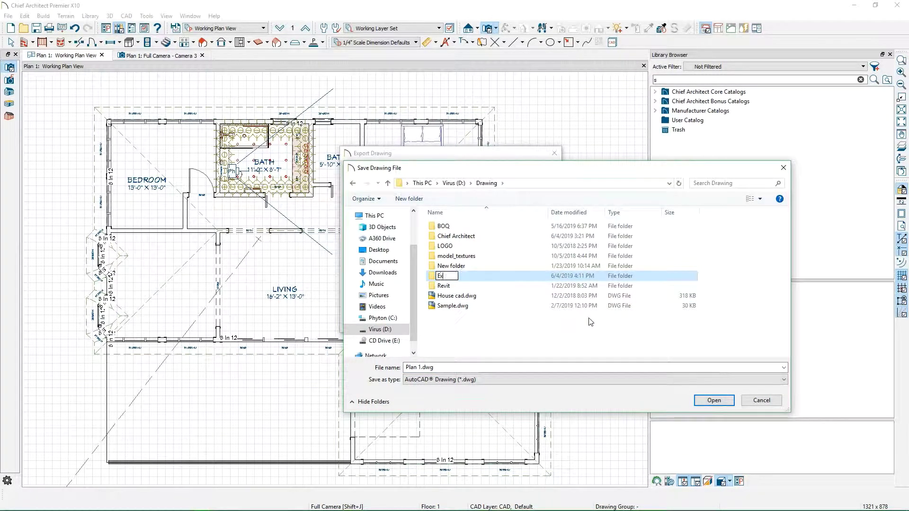
type("port")
left_click(589, 322)
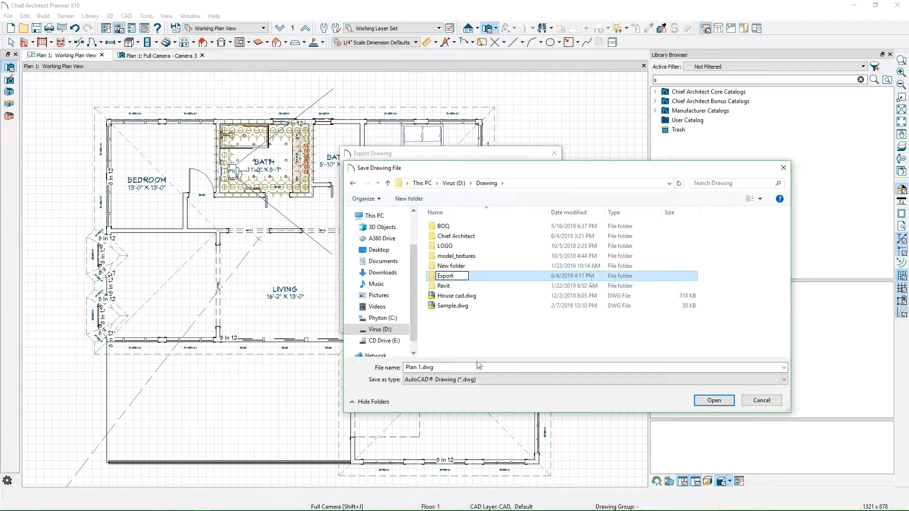
Save the exported plan drawing into New folder.
left_click(436, 367)
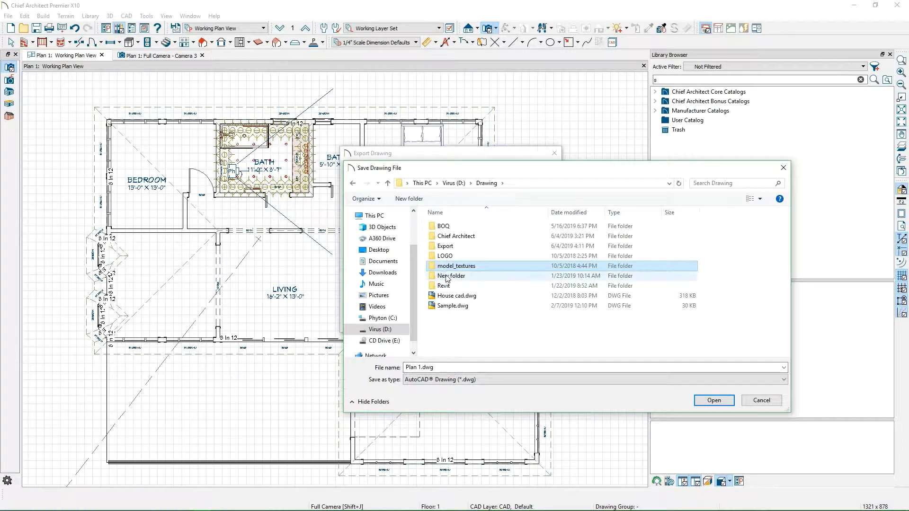
double_click(451, 276)
left_click(454, 367)
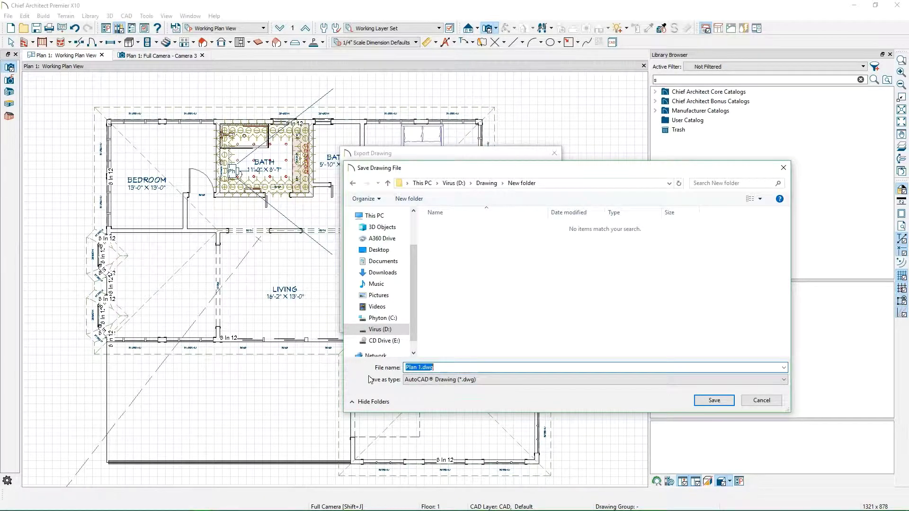
key("BackSpace")
key("Return")
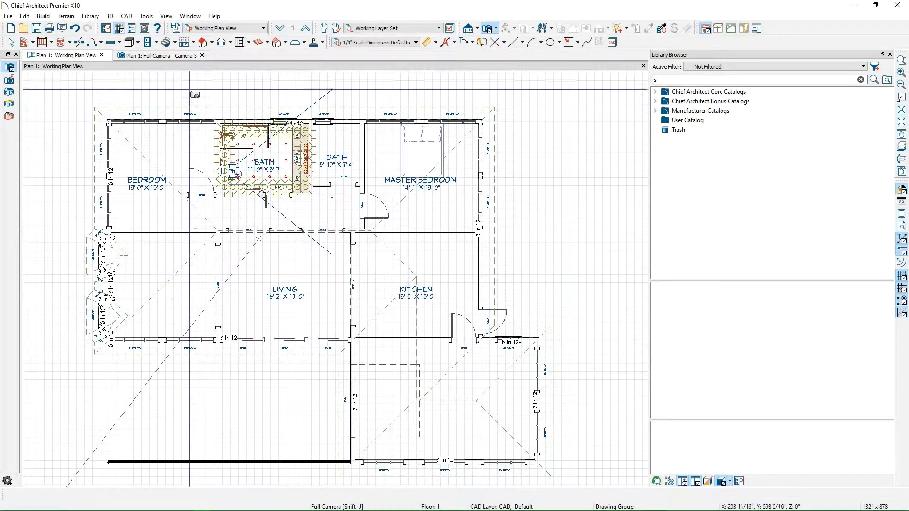
Export the orbited Camera 3 view as the drawing 2.dwg.
left_click(169, 55)
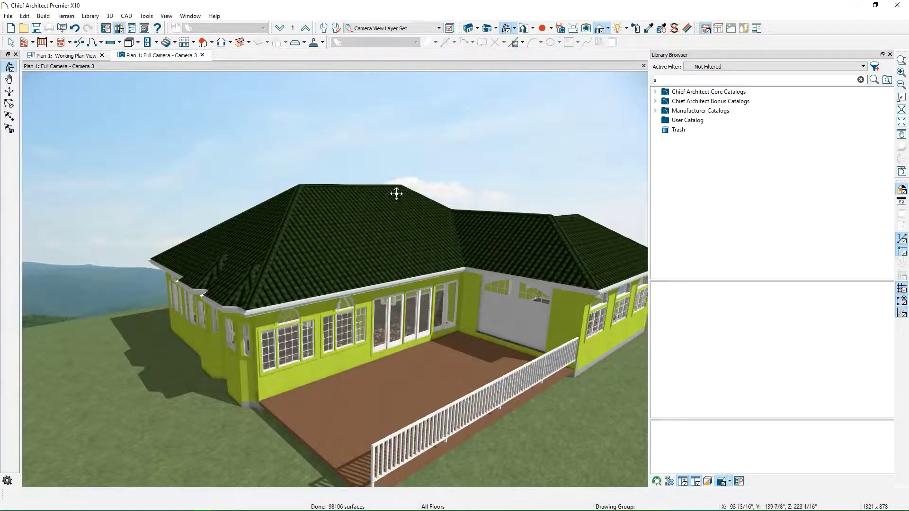
left_click_drag(396, 193, 234, 306)
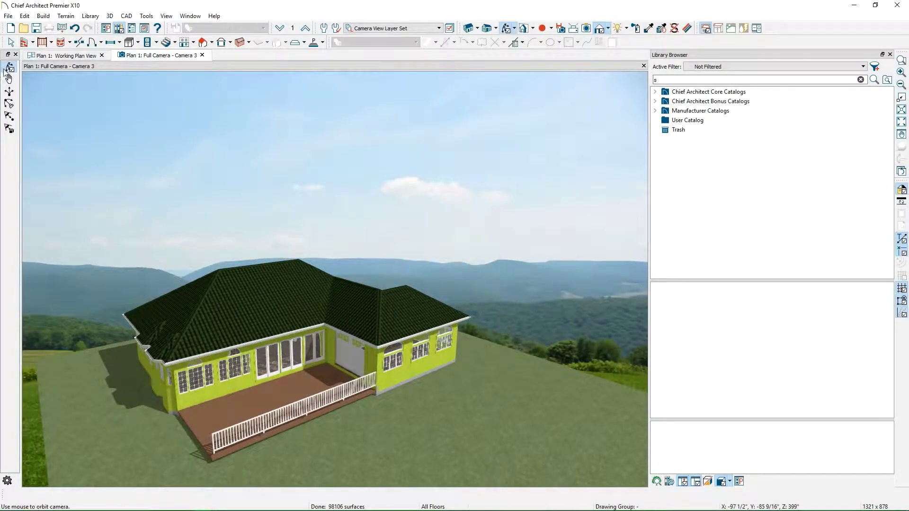
left_click(8, 16)
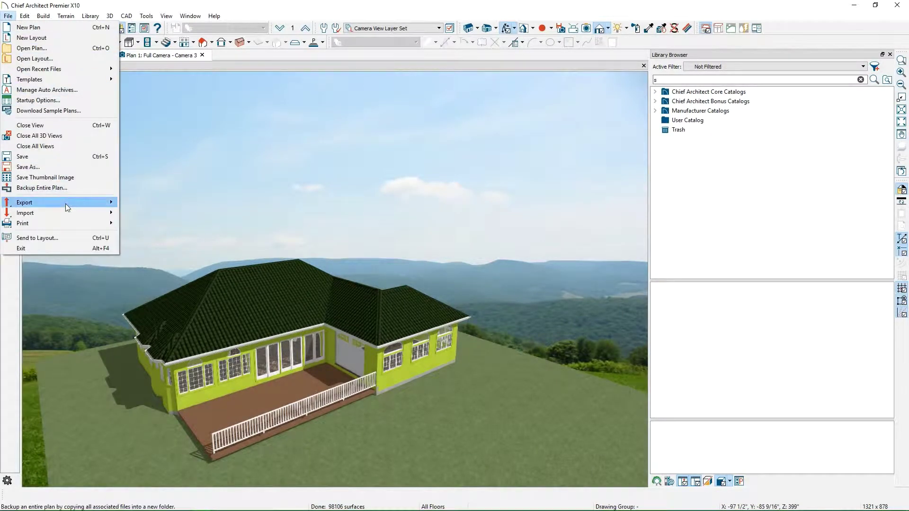
mouse_move(42, 202)
left_click(183, 207)
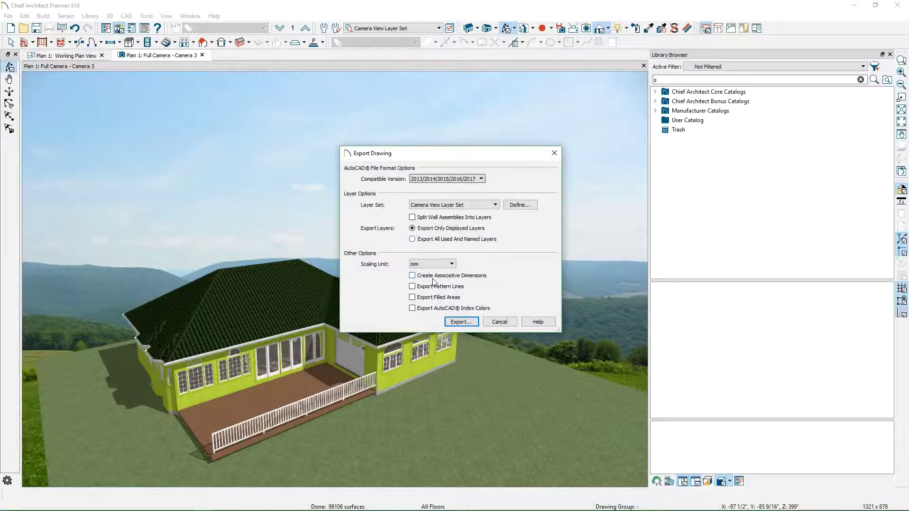
left_click(460, 322)
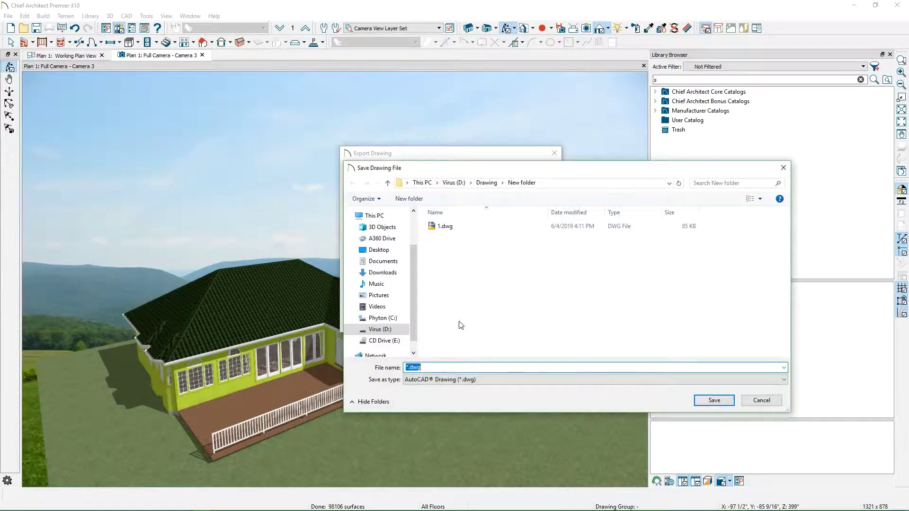
type("2")
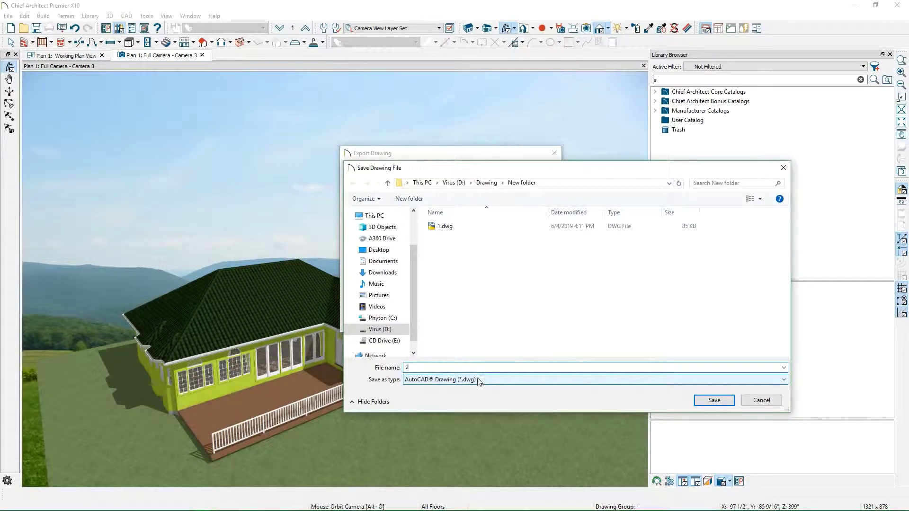
left_click(714, 401)
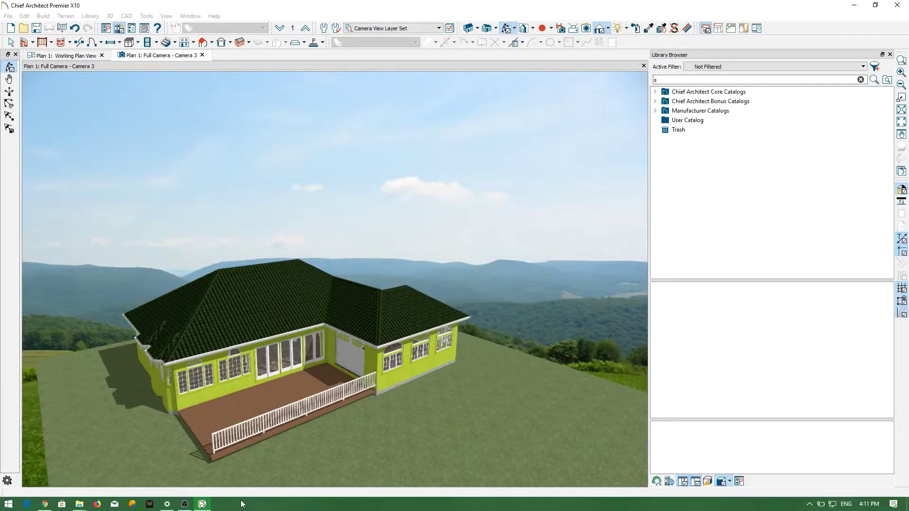
Show the D:\Drawing\Export folder in File Explorer.
left_click(66, 505)
left_click(42, 474)
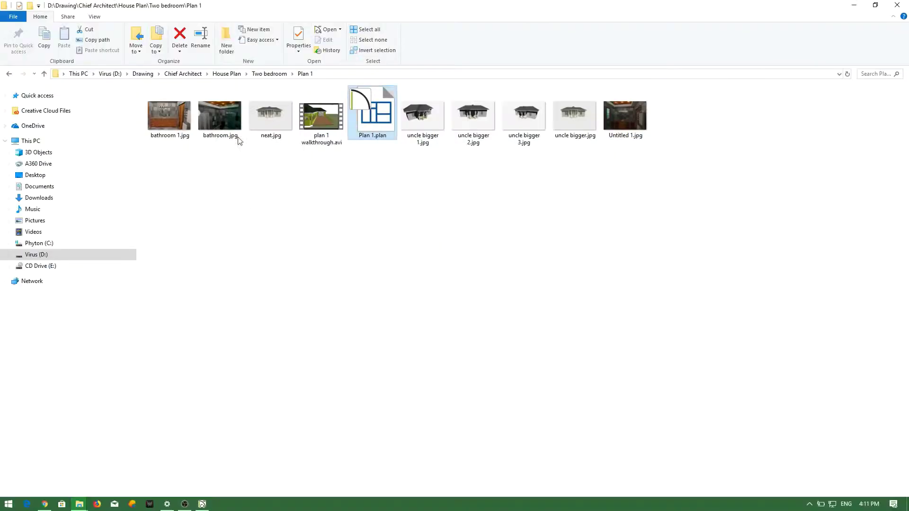
left_click(143, 74)
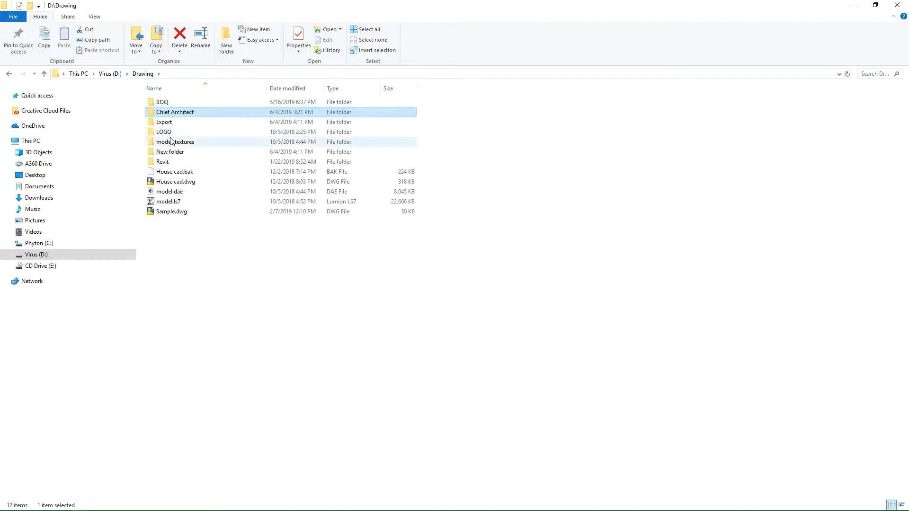
double_click(165, 121)
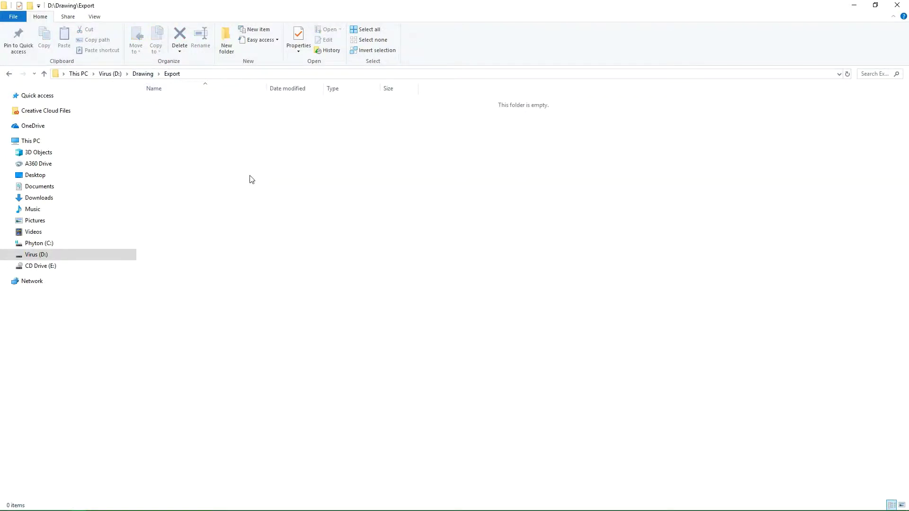
right_click(248, 180)
left_click(273, 218)
left_click(199, 506)
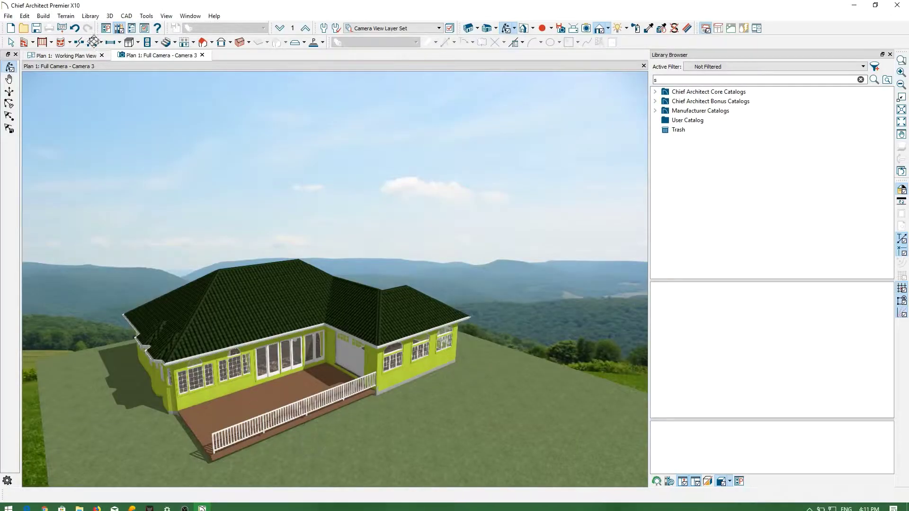
left_click(61, 56)
left_click(7, 15)
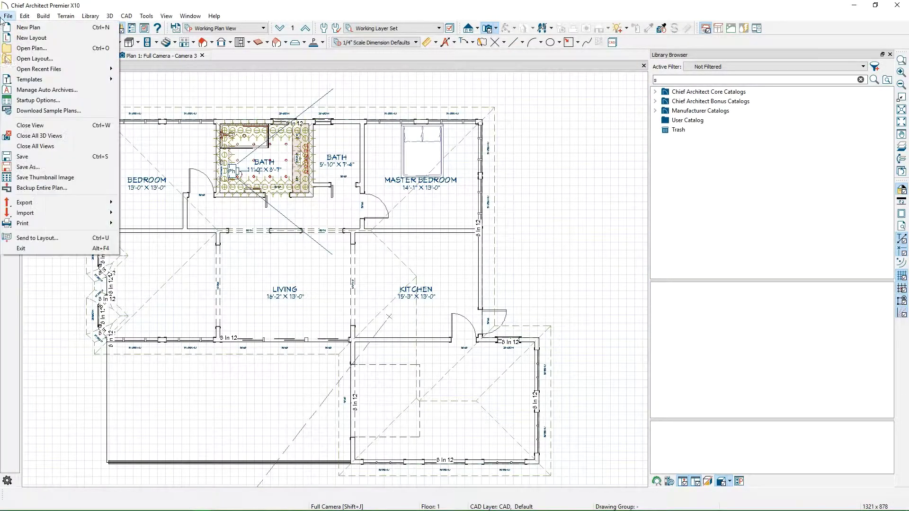
left_click(24, 203)
left_click(170, 202)
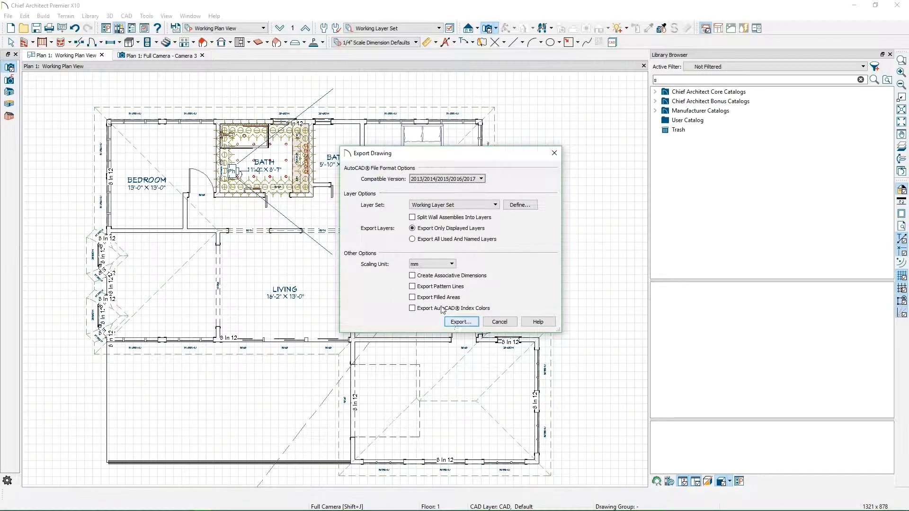
left_click(458, 322)
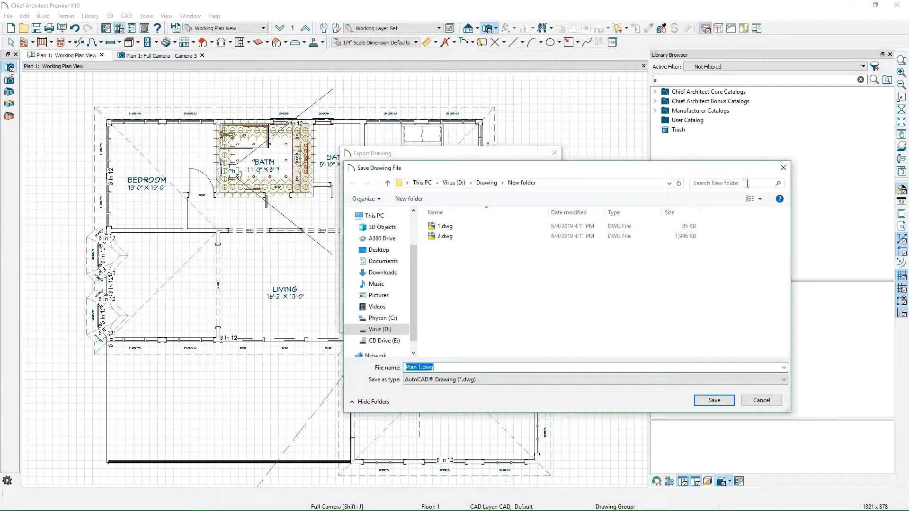
left_click(782, 171)
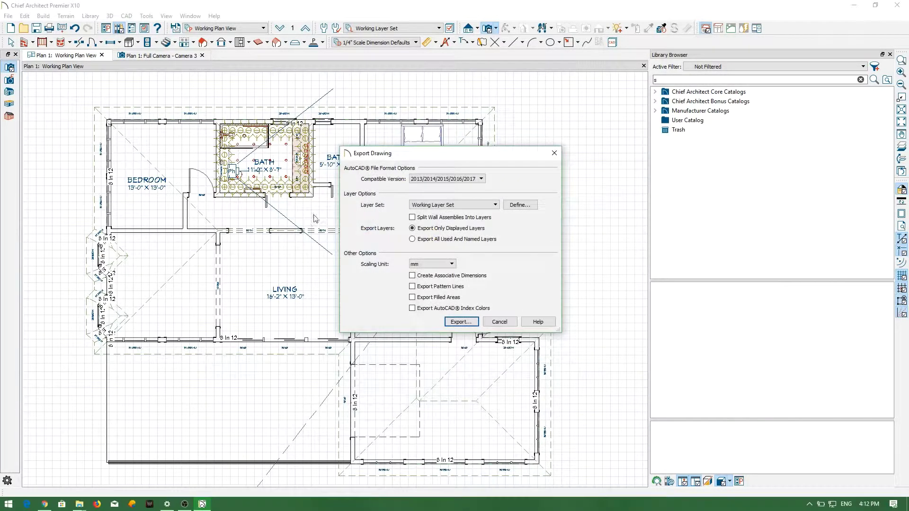
left_click(498, 321)
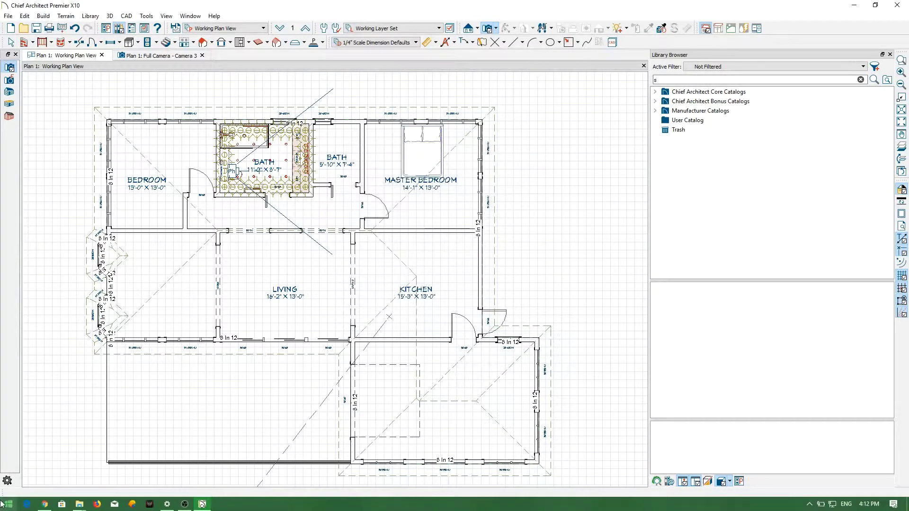
Open 1.dwg from D:\Drawing\New folder with AutoCAD 2019.
left_click(63, 505)
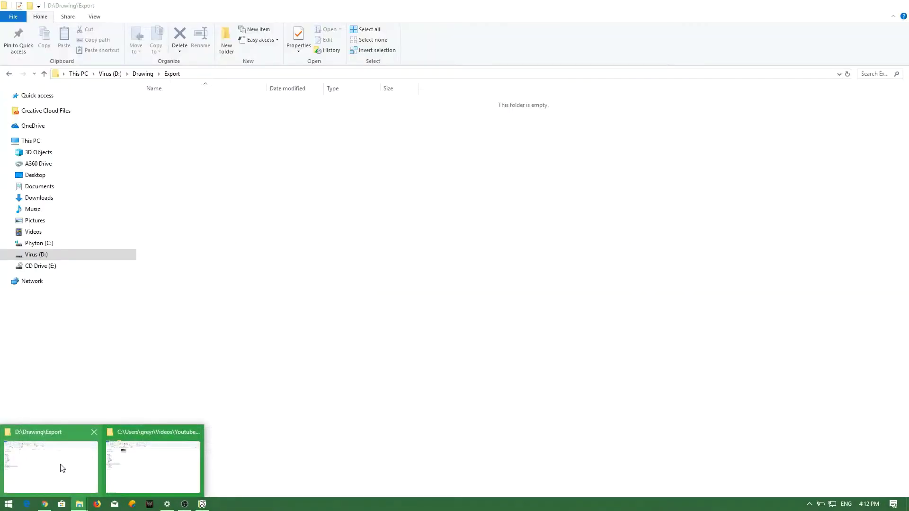
left_click(57, 473)
left_click(143, 73)
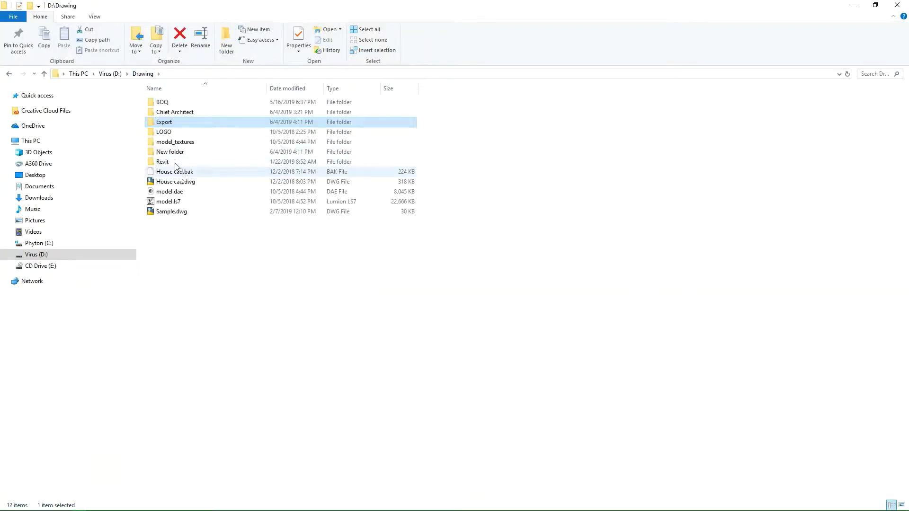
double_click(170, 152)
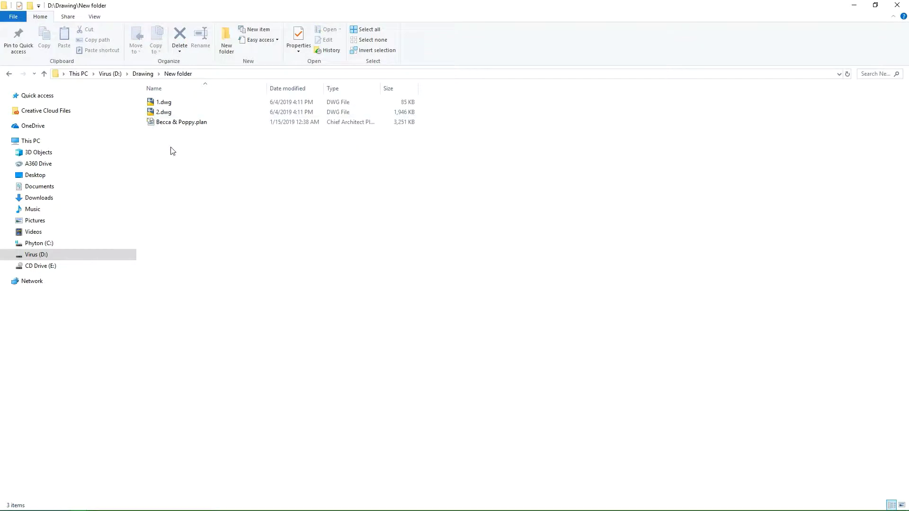
left_click(168, 103)
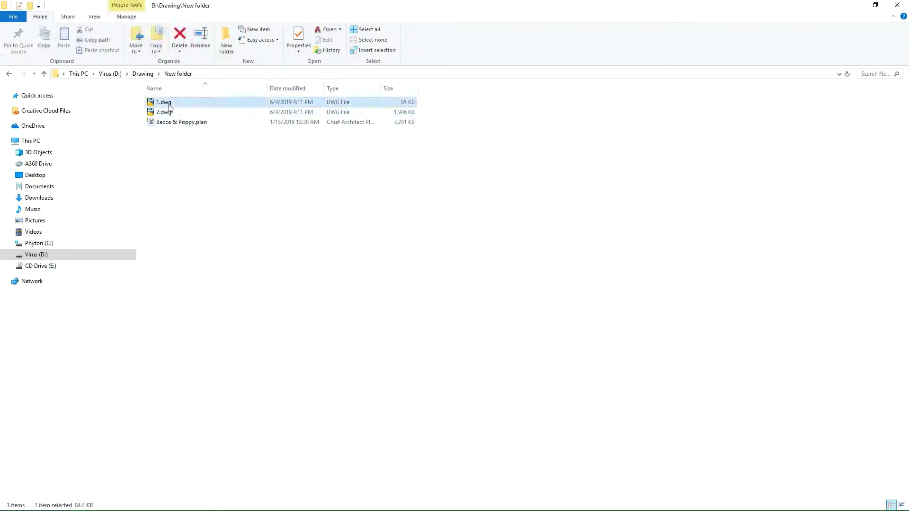
right_click(169, 104)
left_click(189, 114)
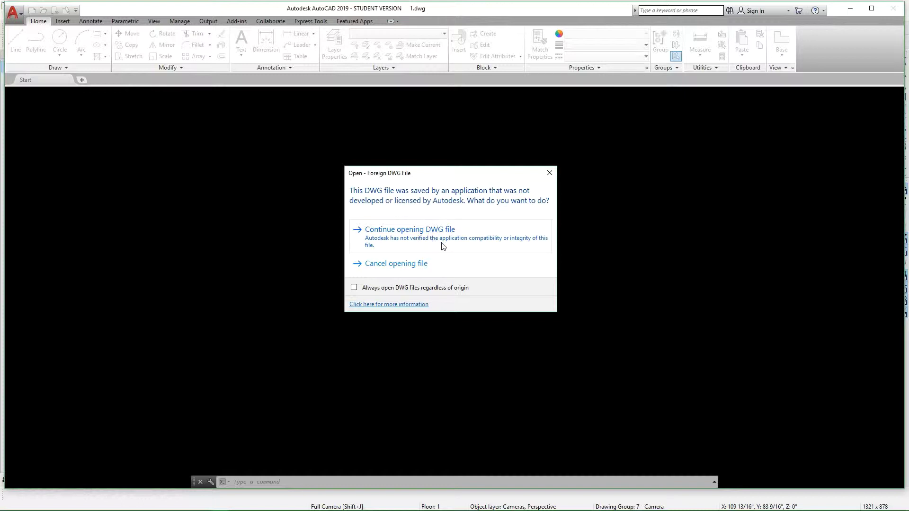
Accept the foreign-file warning, then erase the camera symbol and its sight lines.
left_click(433, 240)
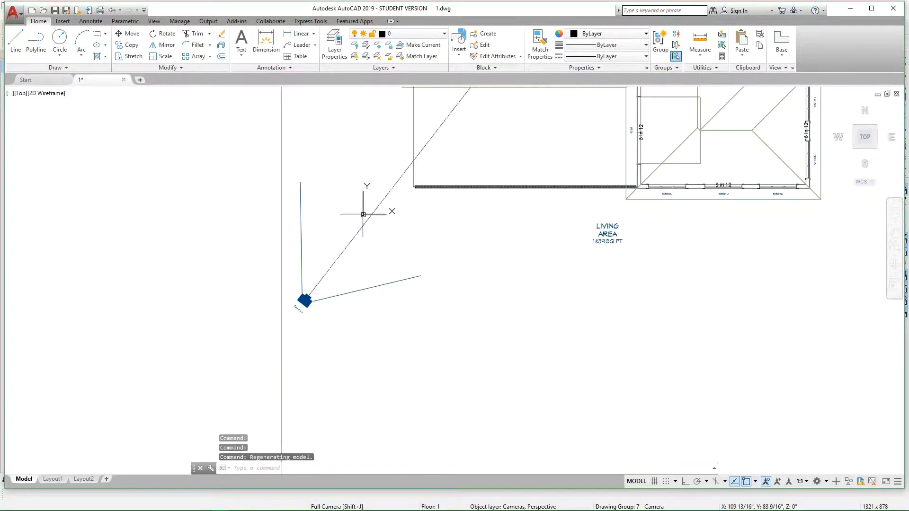
left_click_drag(305, 302, 295, 256)
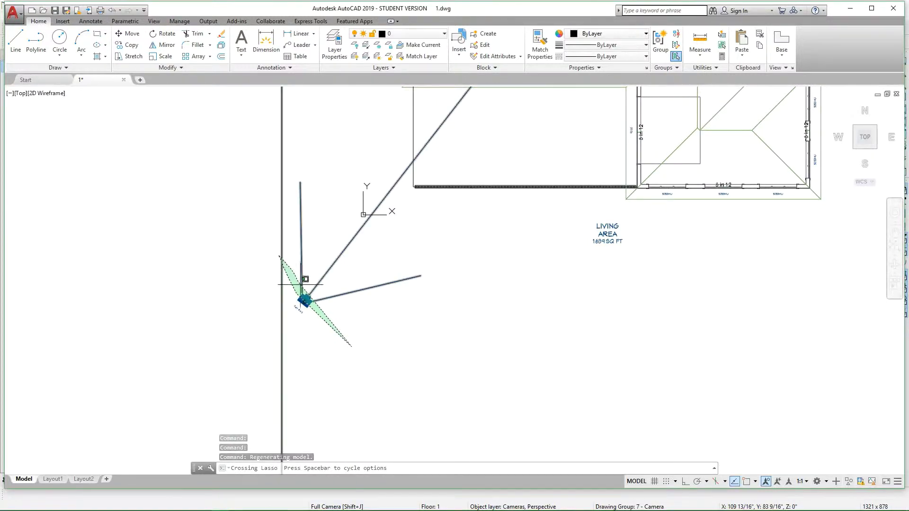
scroll(401, 256, "down", 4)
scroll(329, 295, "up", 6)
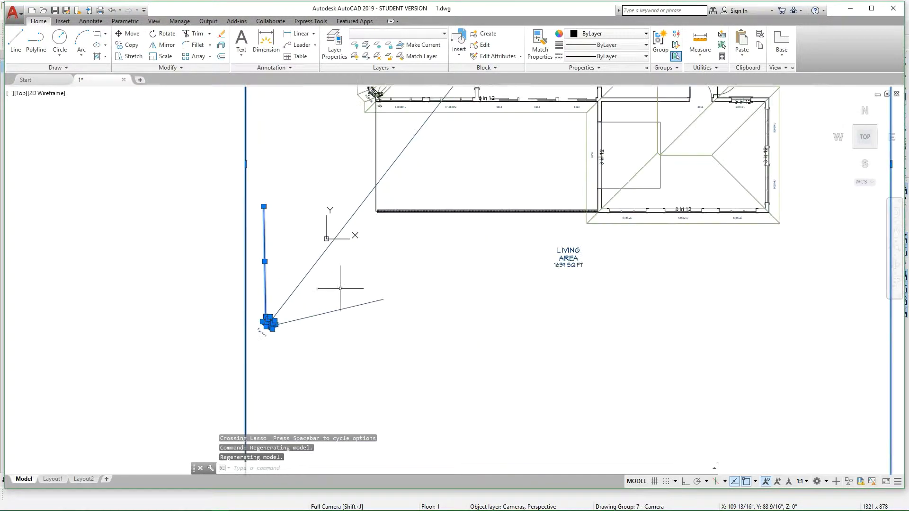
left_click_drag(423, 377, 324, 222)
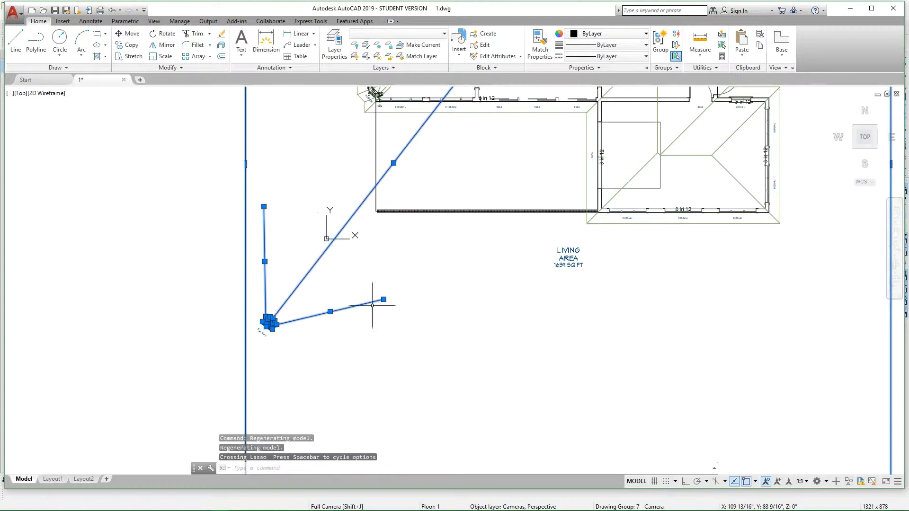
left_click(384, 355)
key("Escape")
left_click(426, 380)
left_click(220, 238)
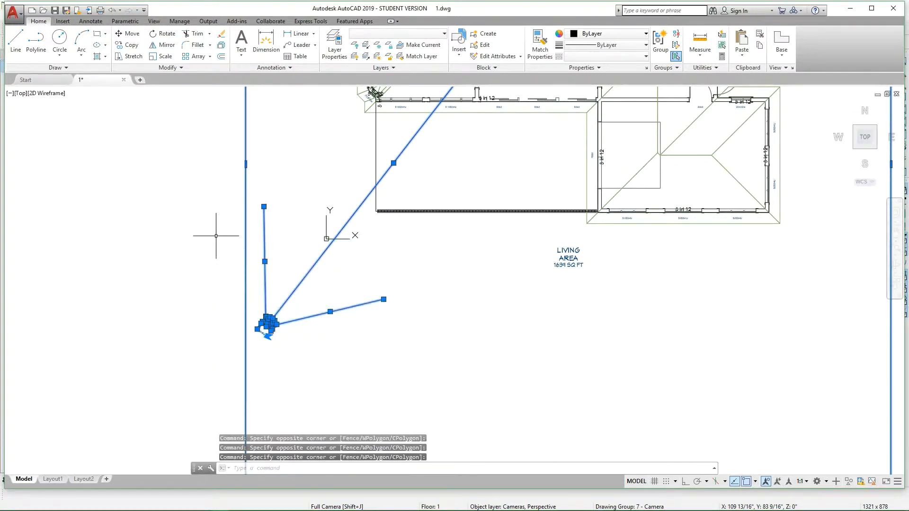
key("Delete")
scroll(217, 237, "down", 5)
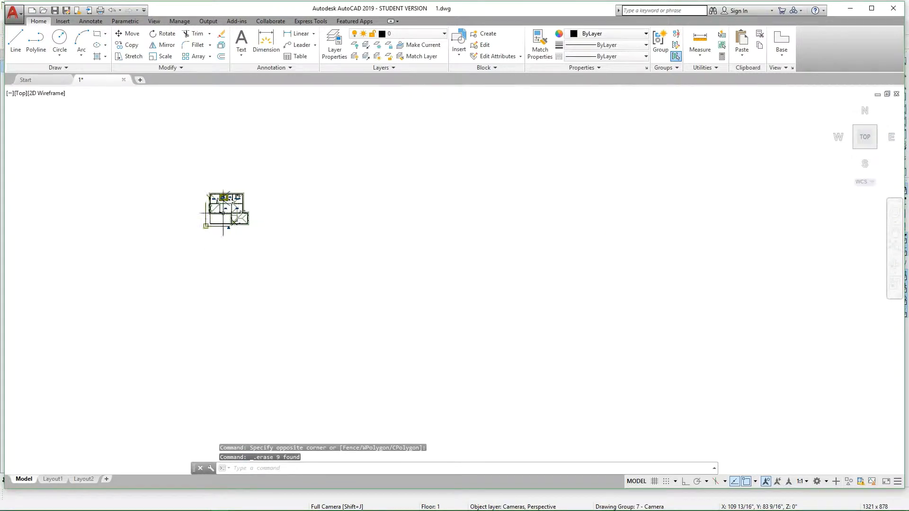
scroll(227, 227, "up", 3)
scroll(234, 214, "up", 2)
scroll(234, 206, "up", 3)
scroll(234, 207, "up", 2)
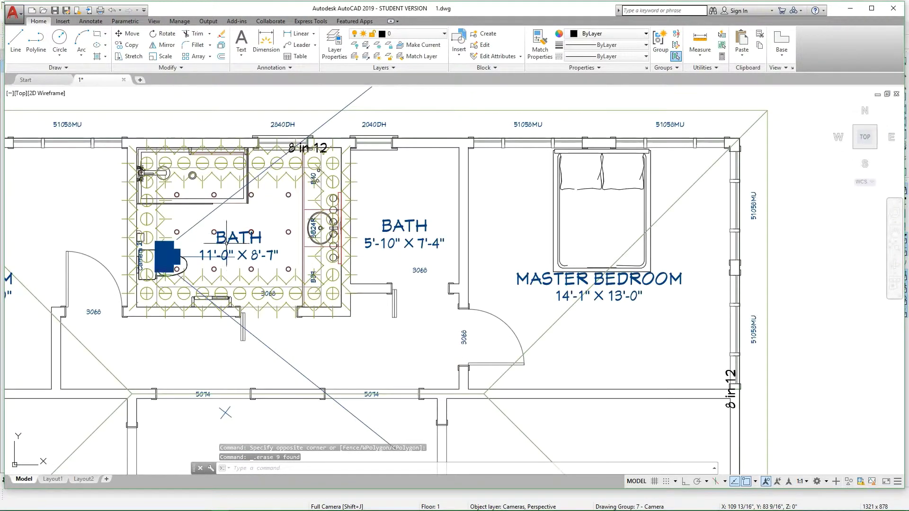
scroll(226, 414, "down", 3)
View the whole floor plan and check the KITCHEN room label, then deselect it.
middle_click_drag(226, 334, 371, 226)
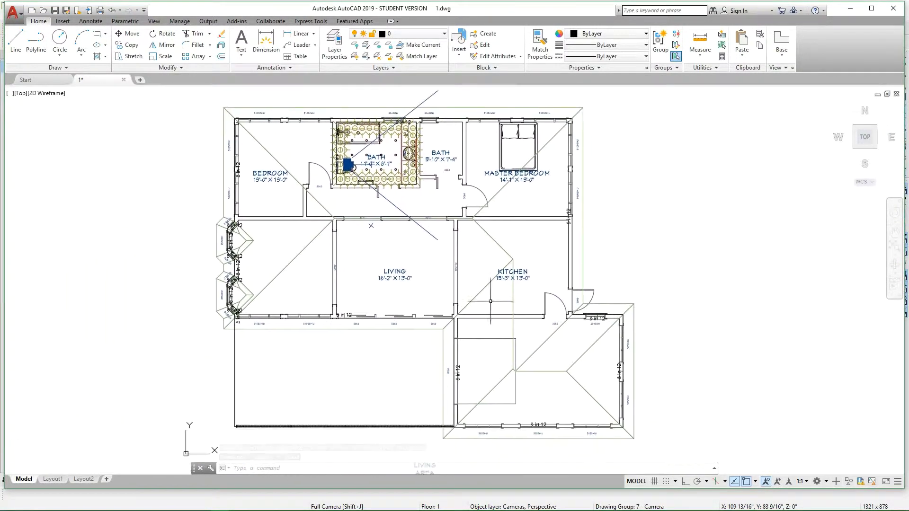
scroll(618, 320, "up", 6)
middle_click_drag(320, 160, 455, 199)
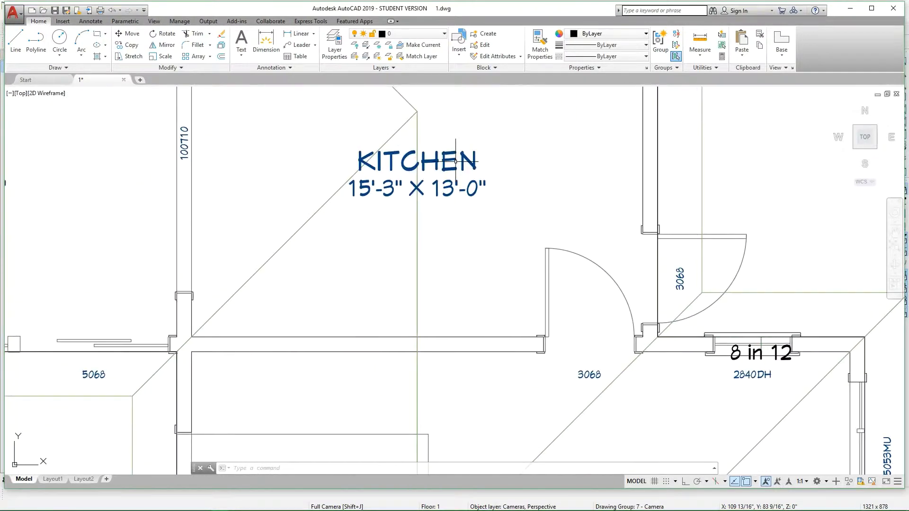
left_click(456, 142)
left_click(498, 206)
left_click(455, 178)
scroll(497, 234, "down", 2)
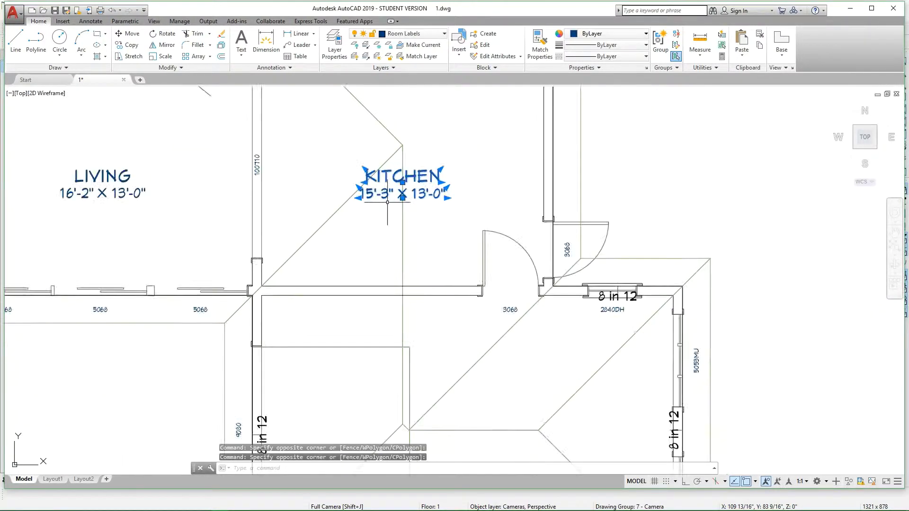
scroll(468, 229, "down", 2)
key("Escape")
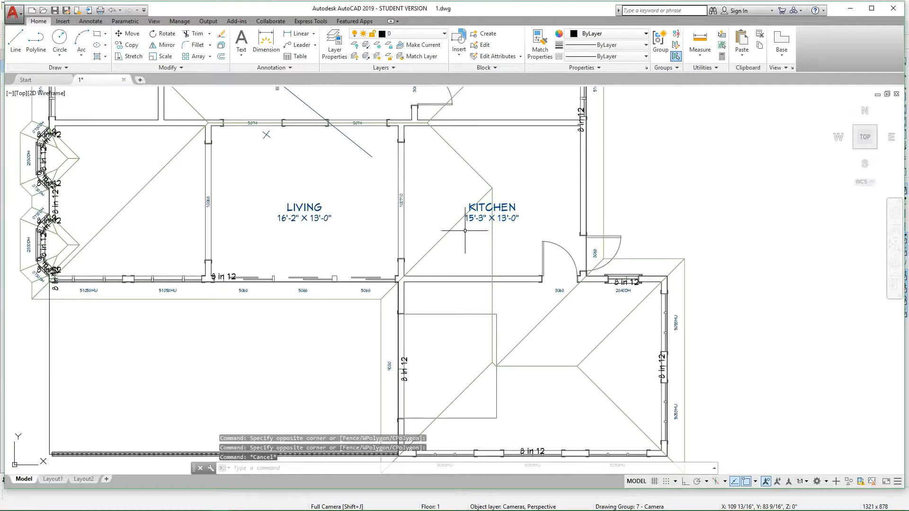
scroll(470, 229, "down", 3)
scroll(441, 213, "up", 2)
scroll(397, 156, "up", 5)
scroll(467, 273, "up", 2)
scroll(466, 271, "down", 2)
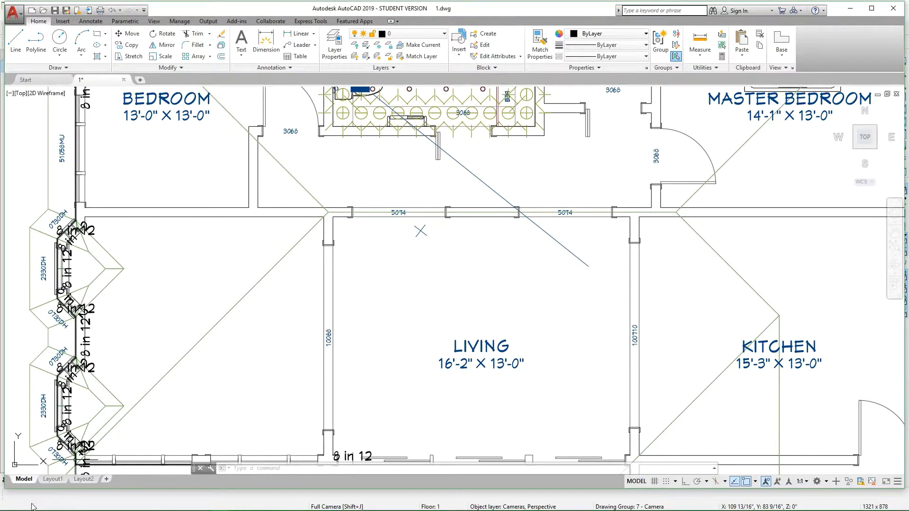
Open 2.dwg from the exported drawings folder past the warning and centre the house model.
left_click(79, 504)
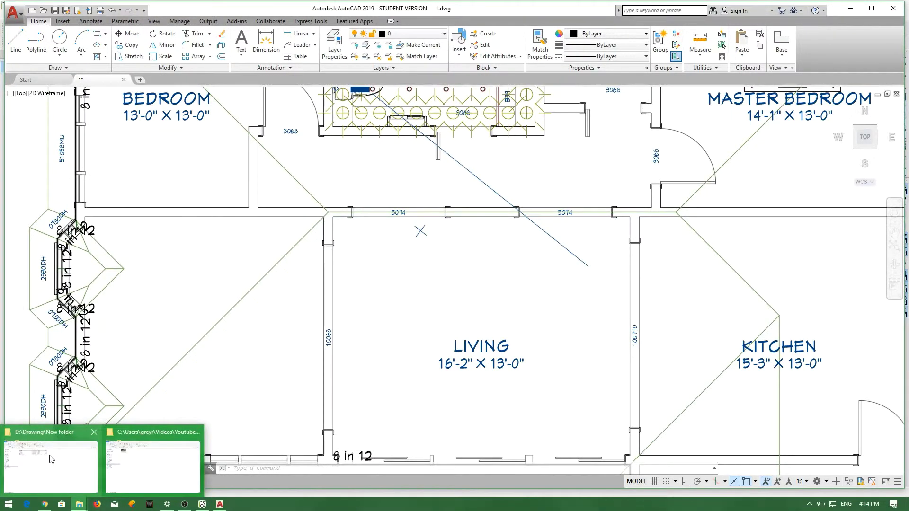
left_click(50, 454)
left_click(171, 133)
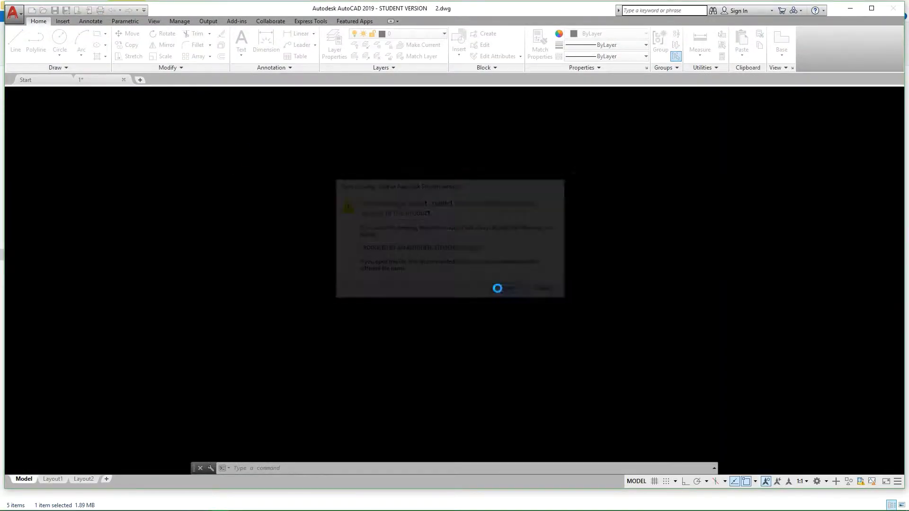
left_click(412, 234)
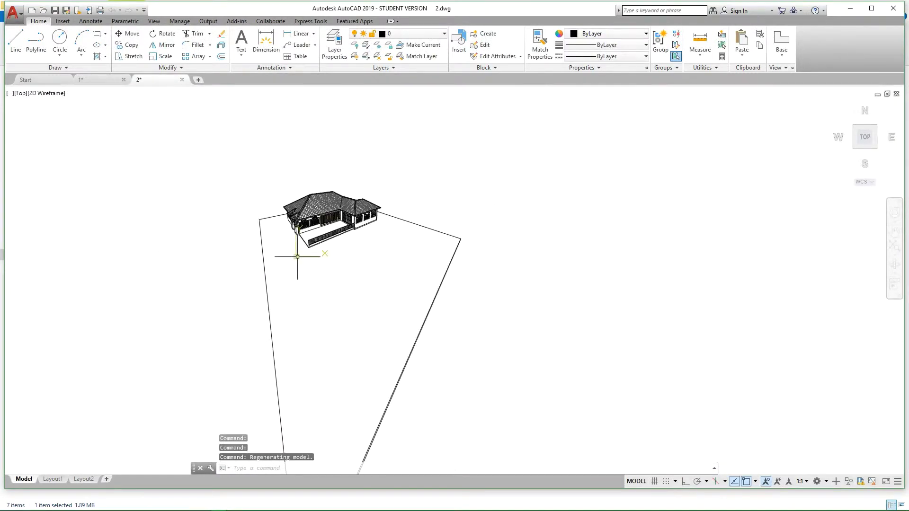
scroll(299, 256, "up", 4)
scroll(306, 306, "up", 4)
middle_click_drag(498, 213, 422, 308)
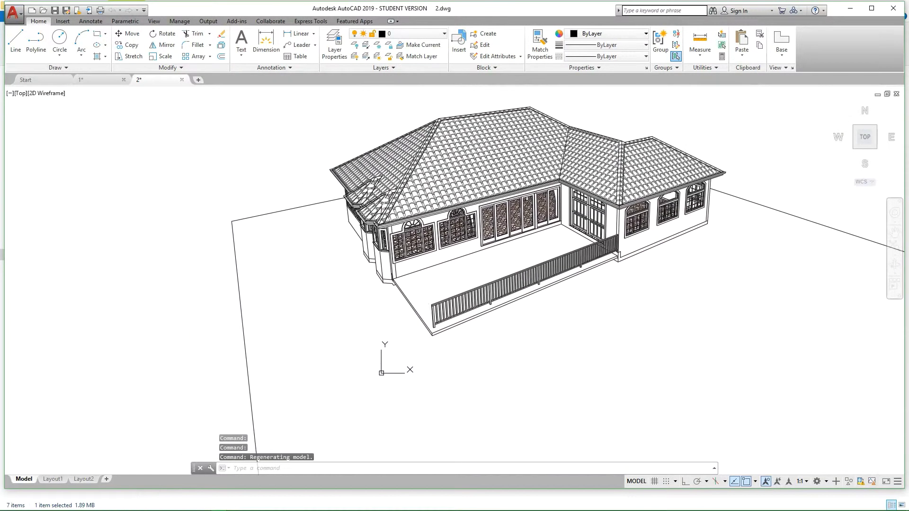
scroll(426, 299, "up", 3)
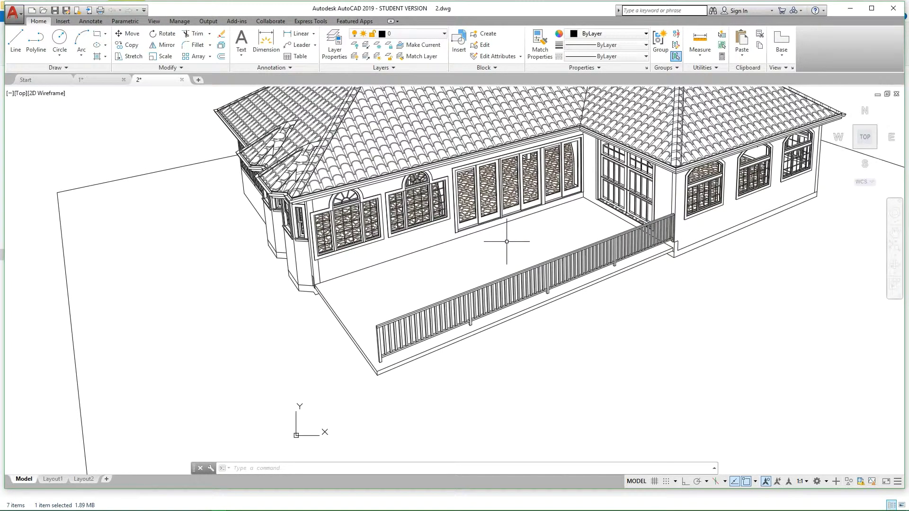
scroll(521, 245, "up", 3)
scroll(521, 245, "down", 4)
scroll(511, 227, "down", 3)
scroll(664, 235, "up", 5)
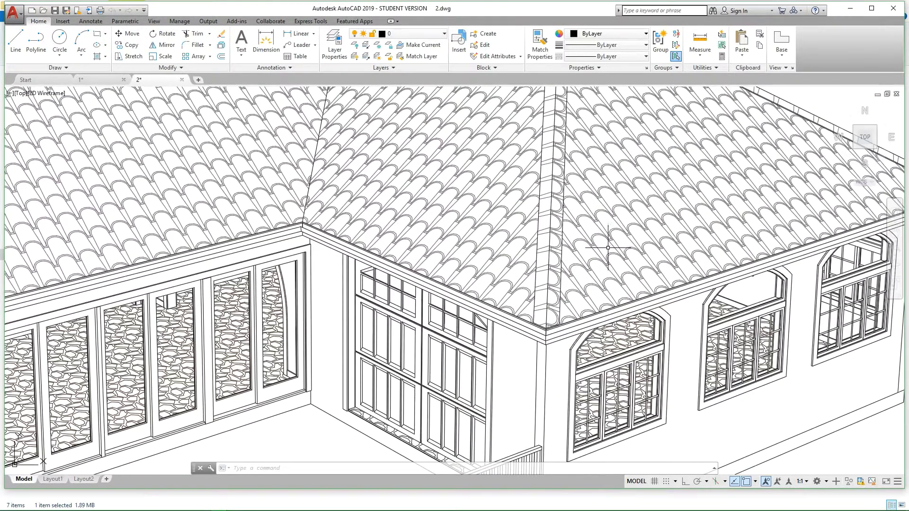
scroll(609, 245, "down", 6)
scroll(620, 253, "up", 1)
scroll(508, 243, "up", 2)
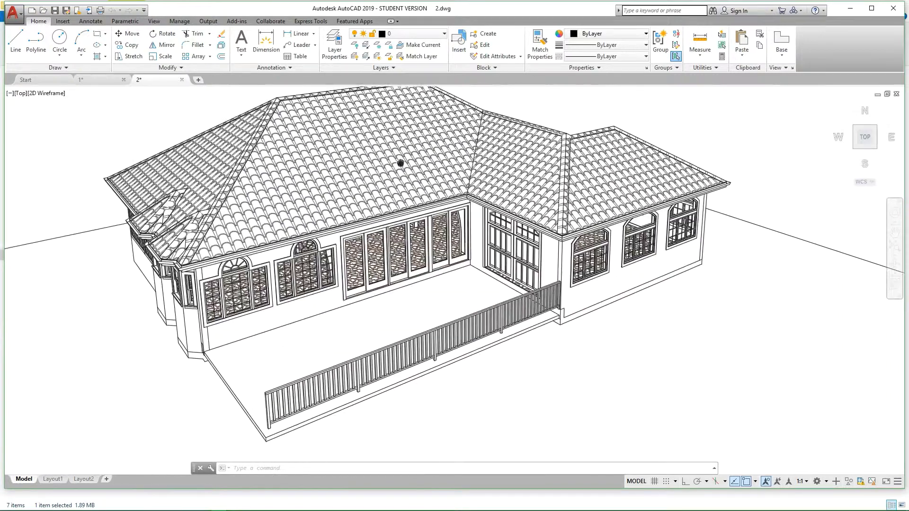
scroll(426, 213, "up", 3)
scroll(391, 213, "down", 1)
scroll(397, 270, "down", 1)
scroll(517, 313, "down", 3)
scroll(516, 313, "down", 1)
scroll(516, 312, "up", 1)
middle_click_drag(517, 313, 427, 306)
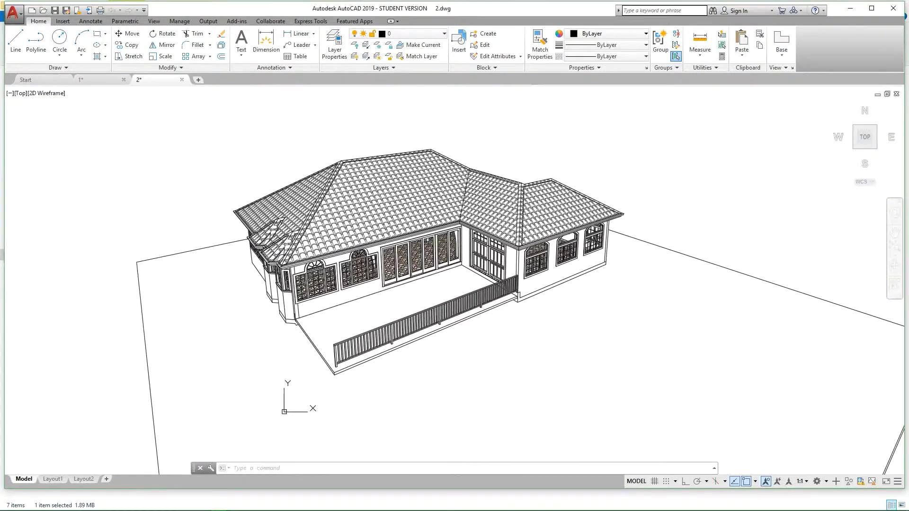
scroll(498, 298, "up", 4)
scroll(497, 299, "up", 1)
scroll(490, 277, "down", 1)
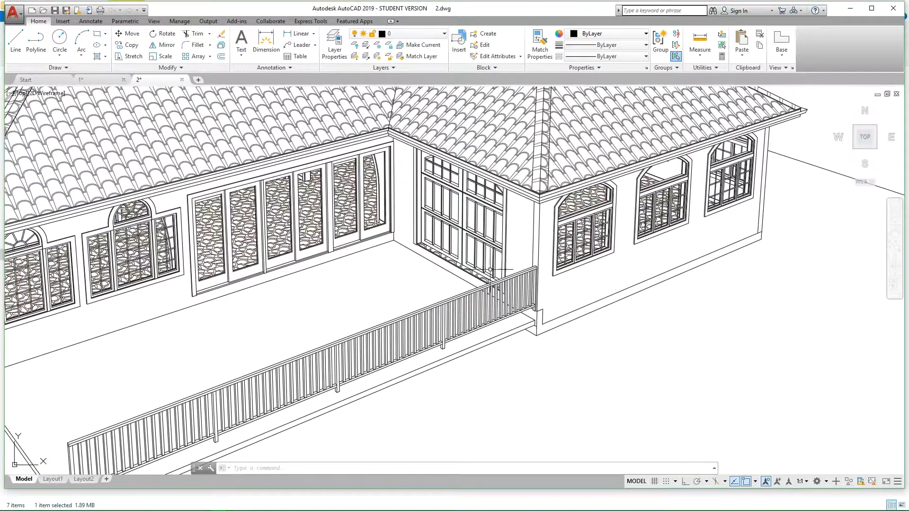
scroll(490, 277, "down", 2)
scroll(491, 277, "down", 3)
scroll(490, 278, "down", 1)
scroll(430, 307, "up", 2)
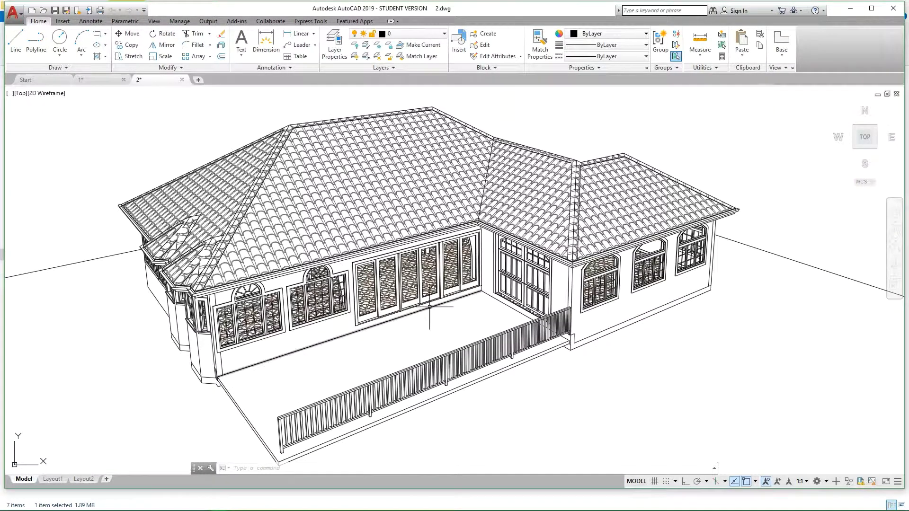